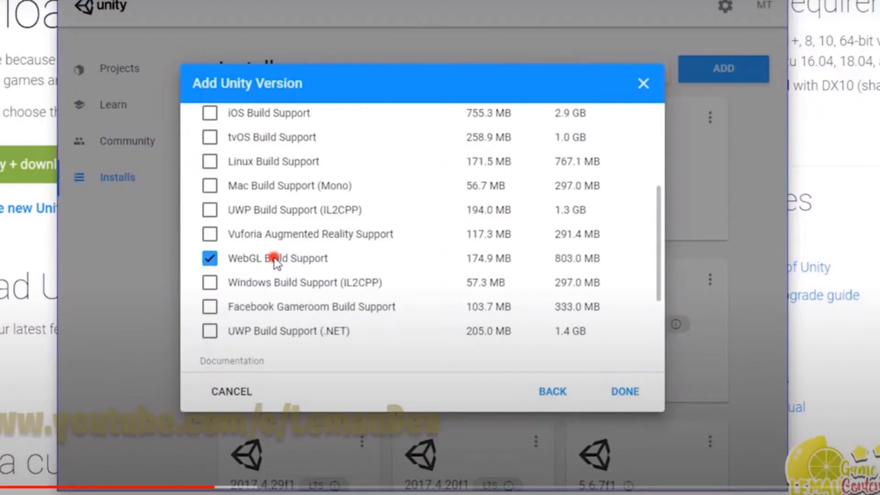
Play the YouTube tutorial to the Unity Hub module list with WebGL Build Support ticked
{"action": "left_click", "coordinate": [276, 259]}
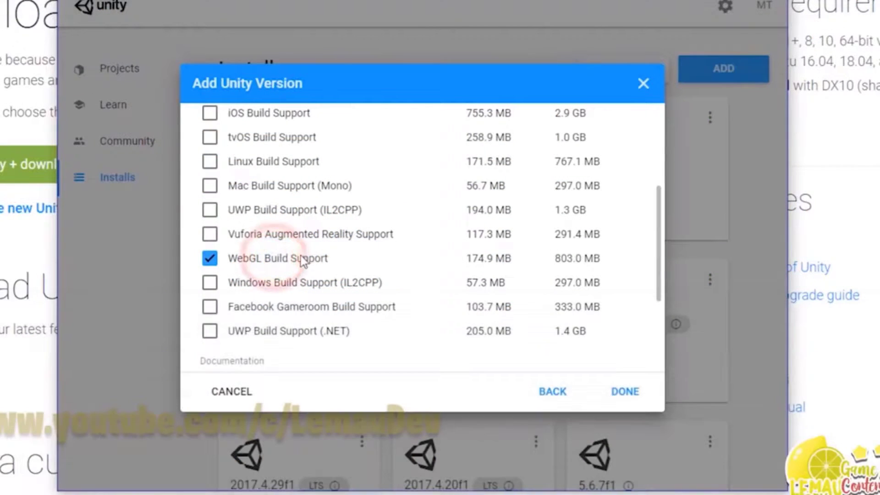
{"action": "left_click", "coordinate": [296, 255]}
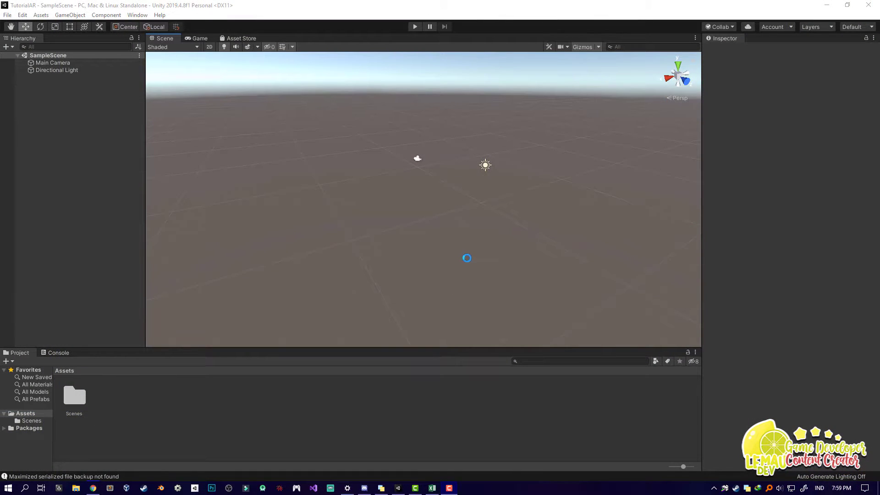
{"action": "right_click_drag", "start_coordinate": [441, 273], "coordinate": [413, 274]}
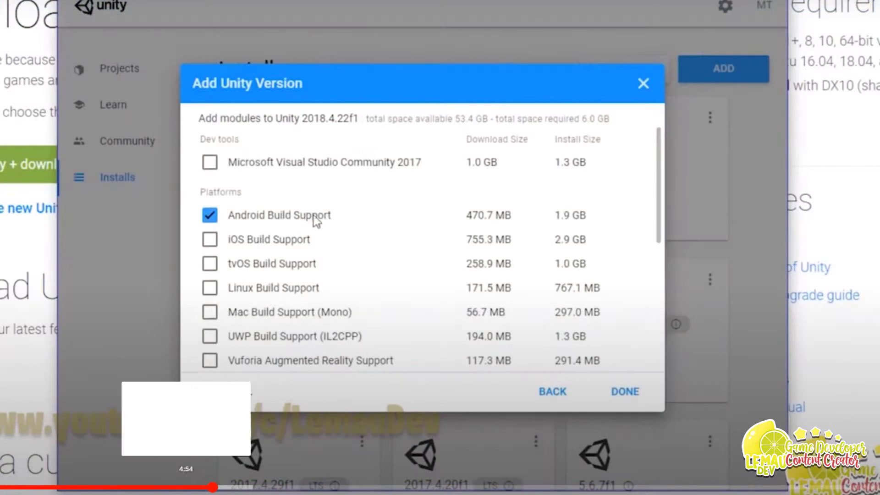
Scroll the module list and tick WebGL Build Support for Unity 2018.4.22f1
{"action": "scroll", "coordinate": [341, 213], "scroll_direction": "down", "scroll_amount": 3}
{"action": "left_click", "coordinate": [327, 260]}
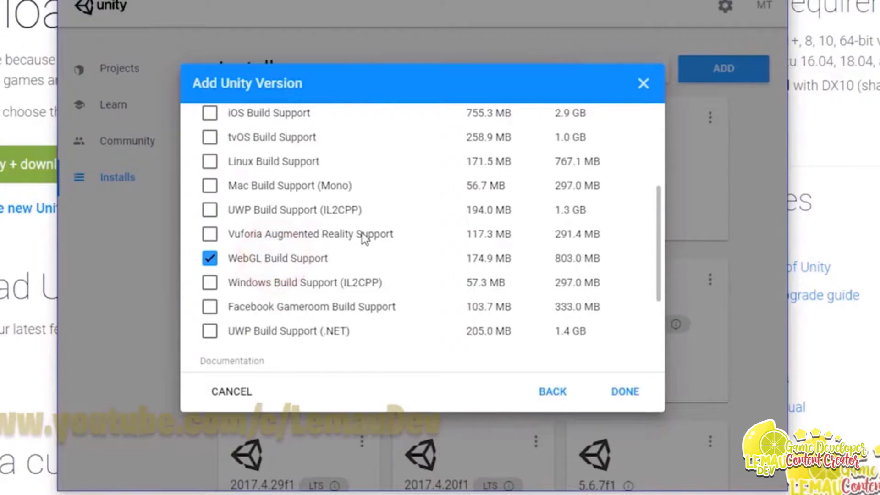
{"action": "left_click", "coordinate": [296, 252]}
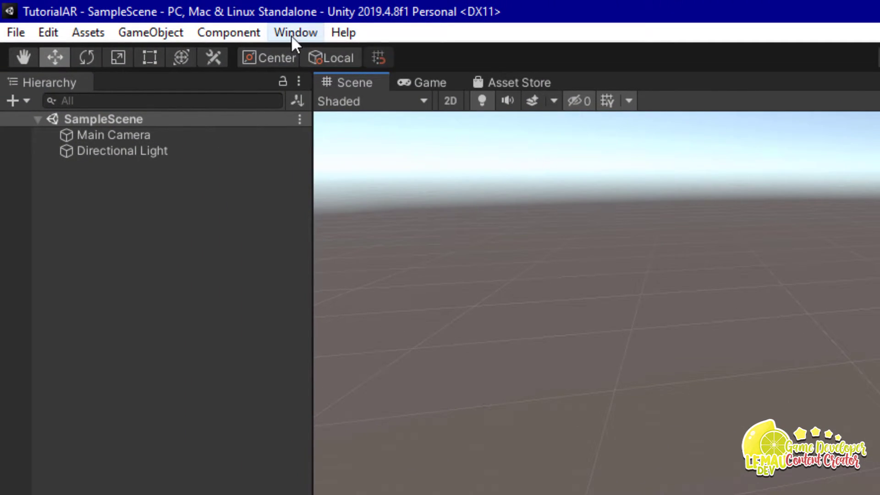
Open the Package Manager from the Window menu and scroll its package list
{"action": "left_click", "coordinate": [292, 35]}
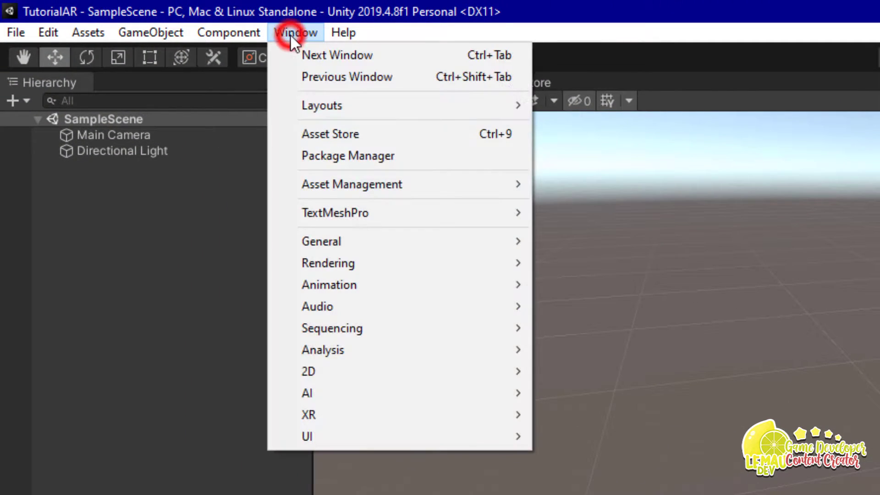
{"action": "left_click", "coordinate": [373, 161]}
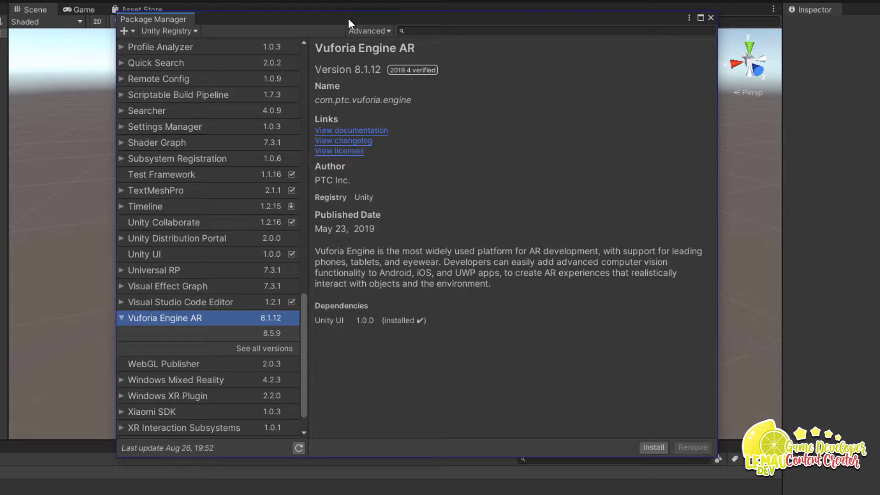
{"action": "scroll", "coordinate": [243, 123], "scroll_direction": "up", "scroll_amount": 3}
{"action": "scroll", "coordinate": [235, 126], "scroll_direction": "up", "scroll_amount": 7}
{"action": "scroll", "coordinate": [238, 125], "scroll_direction": "up", "scroll_amount": 5}
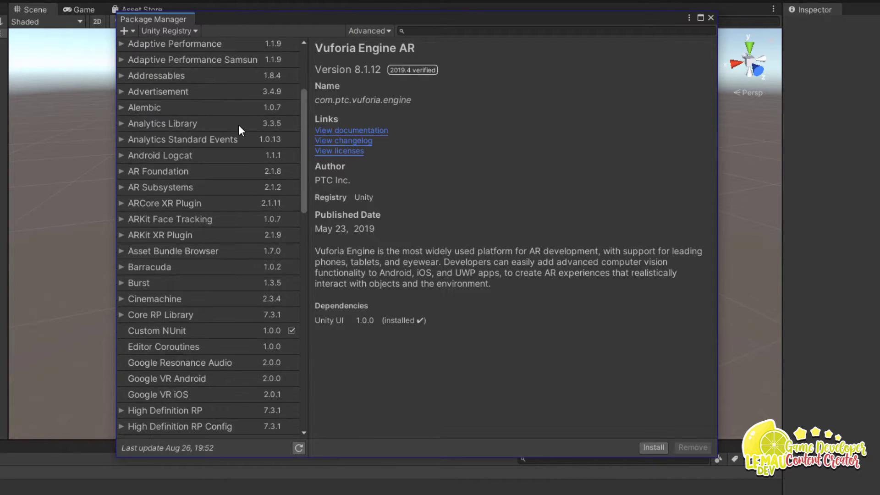
{"action": "scroll", "coordinate": [238, 125], "scroll_direction": "up", "scroll_amount": 3}
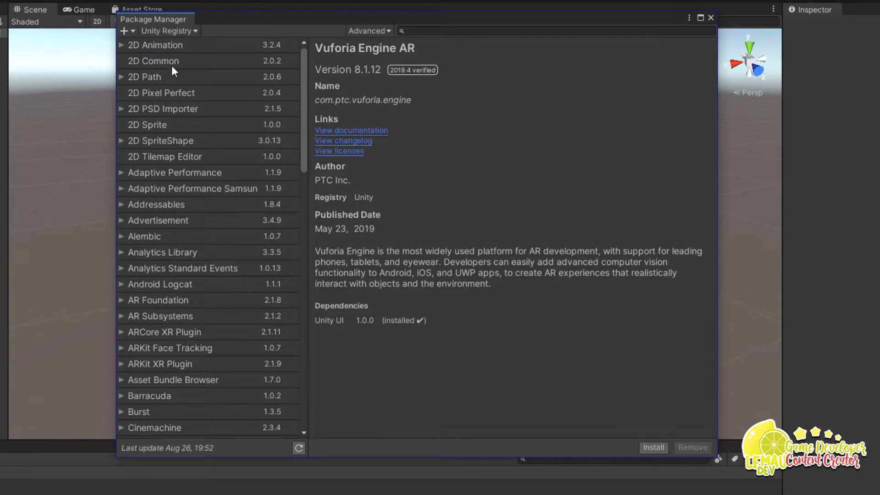
{"action": "scroll", "coordinate": [183, 144], "scroll_direction": "down", "scroll_amount": 5}
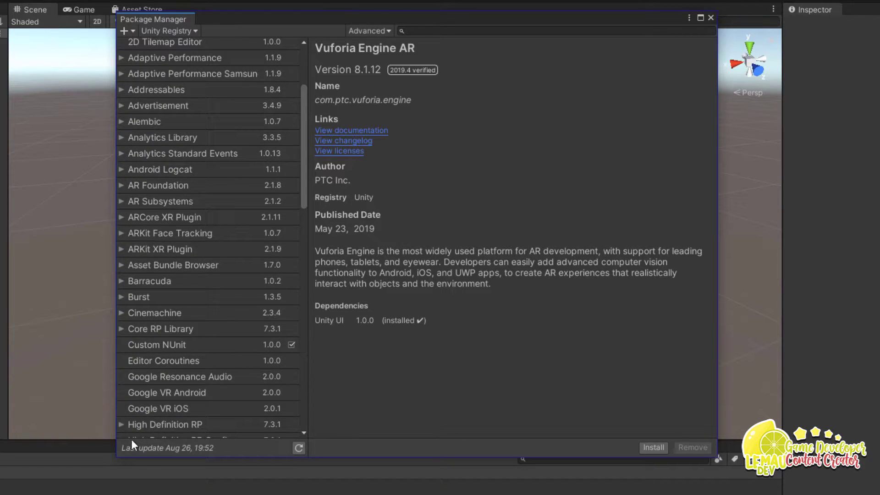
Refresh the package list and scroll the Unity Registry down to Vuforia Engine AR
{"action": "left_click", "coordinate": [299, 447]}
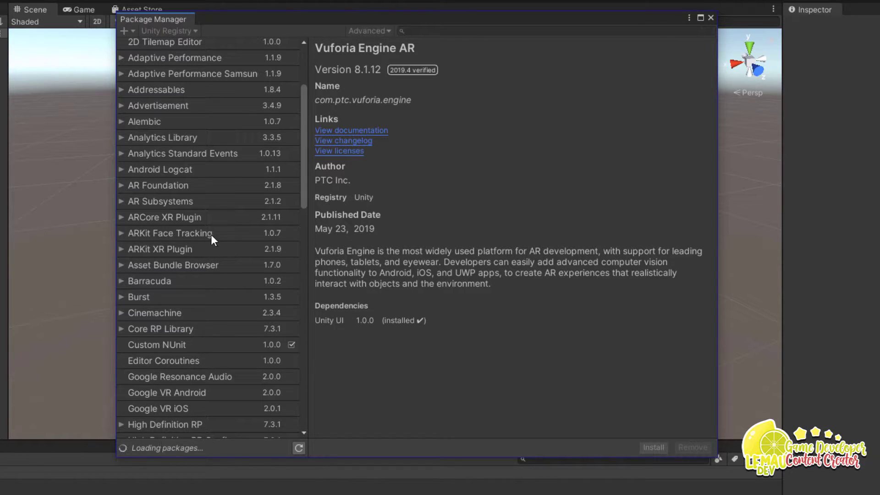
{"action": "scroll", "coordinate": [211, 231], "scroll_direction": "down", "scroll_amount": 2}
{"action": "scroll", "coordinate": [203, 249], "scroll_direction": "down", "scroll_amount": 10}
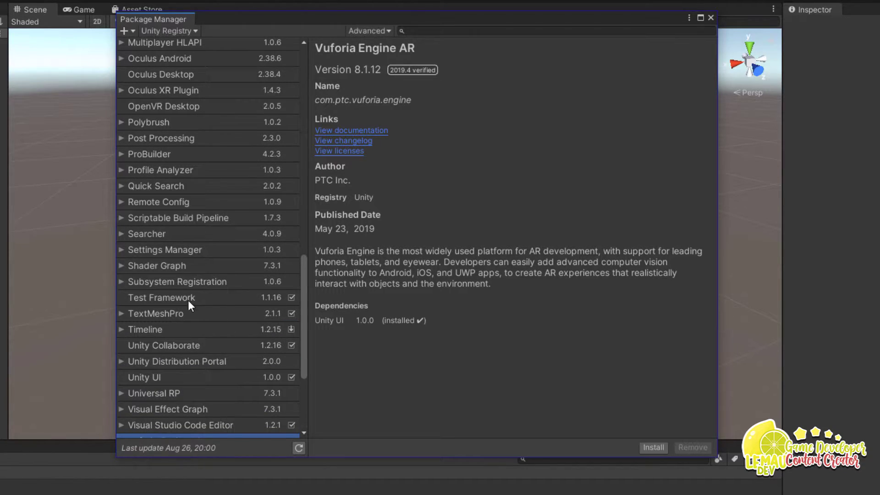
{"action": "scroll", "coordinate": [185, 370], "scroll_direction": "down", "scroll_amount": 3}
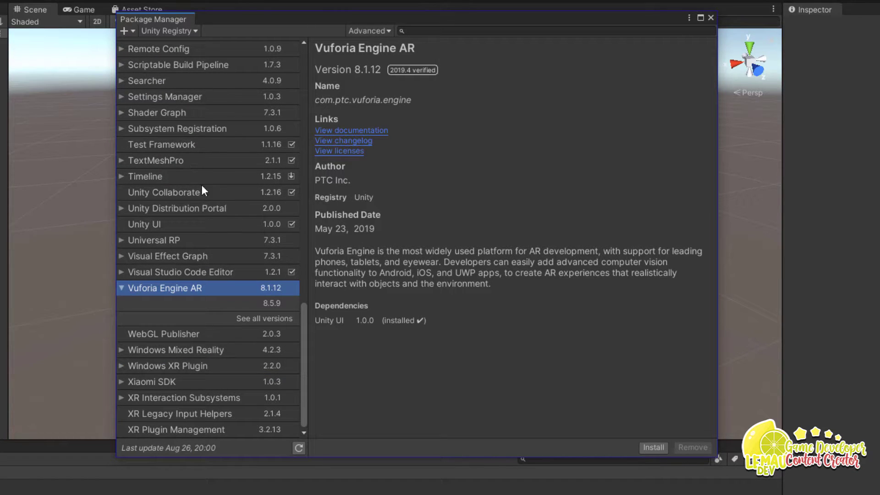
{"action": "scroll", "coordinate": [195, 179], "scroll_direction": "up", "scroll_amount": 2}
{"action": "scroll", "coordinate": [189, 172], "scroll_direction": "up", "scroll_amount": 10}
{"action": "scroll", "coordinate": [199, 202], "scroll_direction": "down", "scroll_amount": 6}
Compare Vuforia Engine AR versions 8.5.9 and 8.1.12, keeping 8.1.12 selected
{"action": "left_click", "coordinate": [274, 300]}
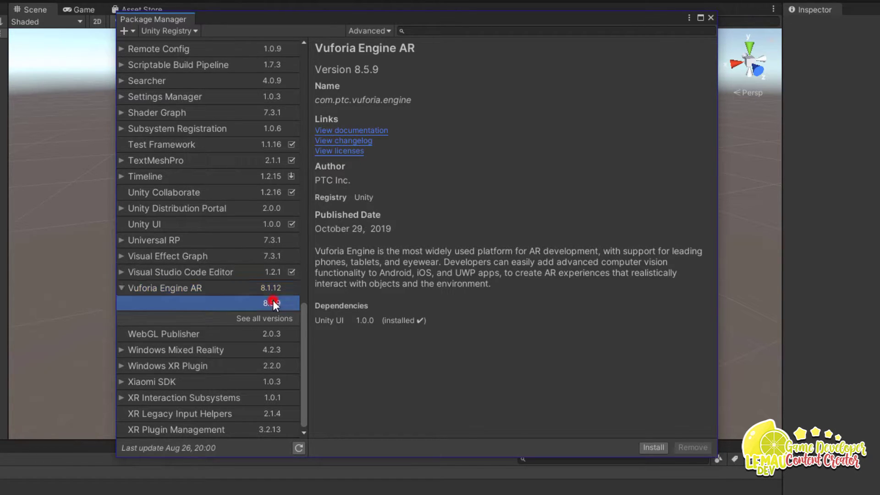
{"action": "left_click", "coordinate": [227, 287]}
{"action": "left_click", "coordinate": [267, 300]}
{"action": "left_click", "coordinate": [203, 289]}
{"action": "left_click", "coordinate": [218, 303]}
{"action": "left_click", "coordinate": [231, 292]}
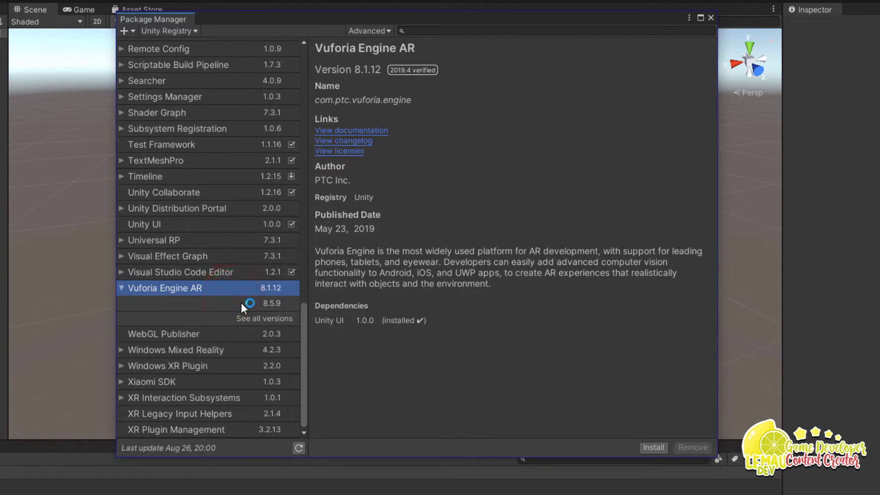
{"action": "left_click", "coordinate": [242, 302]}
{"action": "left_click", "coordinate": [208, 292]}
{"action": "left_click", "coordinate": [161, 286]}
Install Vuforia Engine AR 8.1.12, accept its license terms, and close the Package Manager
{"action": "left_click", "coordinate": [647, 449]}
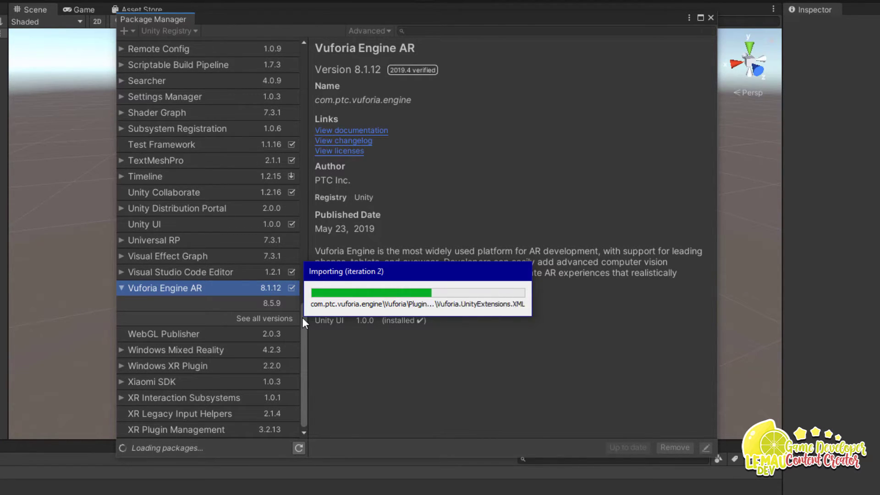
{"action": "left_click_drag", "start_coordinate": [379, 219], "coordinate": [347, 201]}
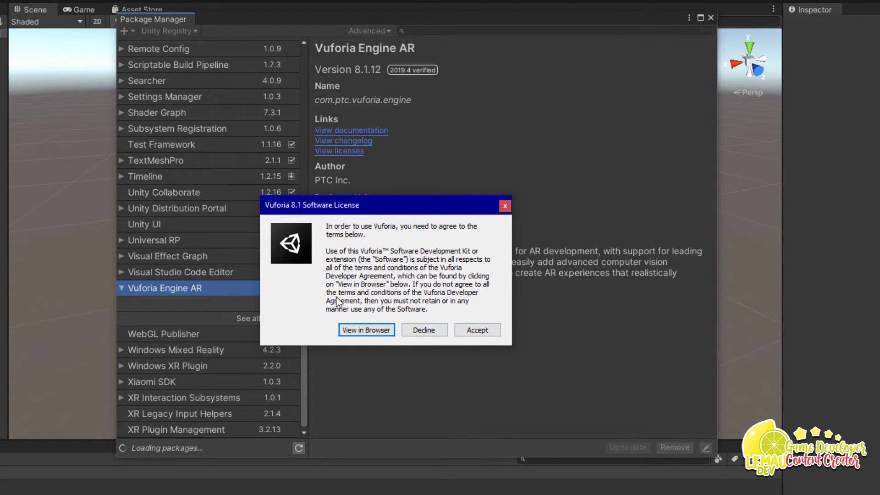
{"action": "left_click", "coordinate": [481, 330]}
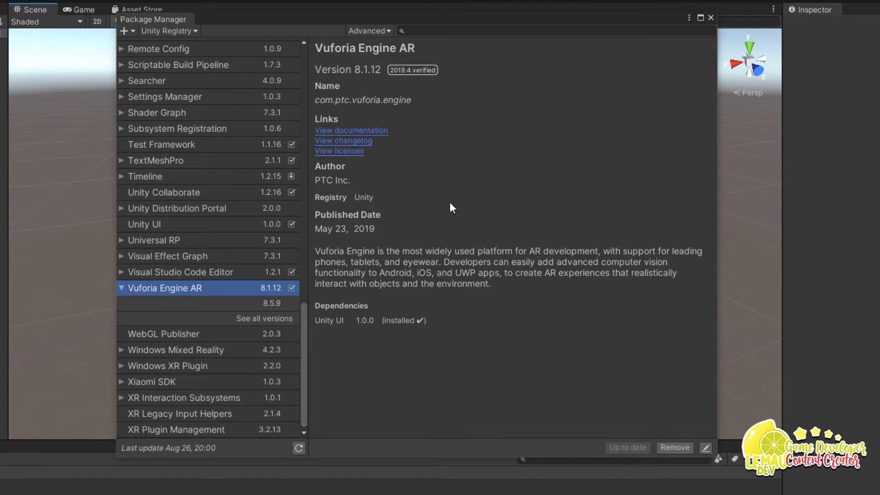
{"action": "left_click", "coordinate": [711, 17]}
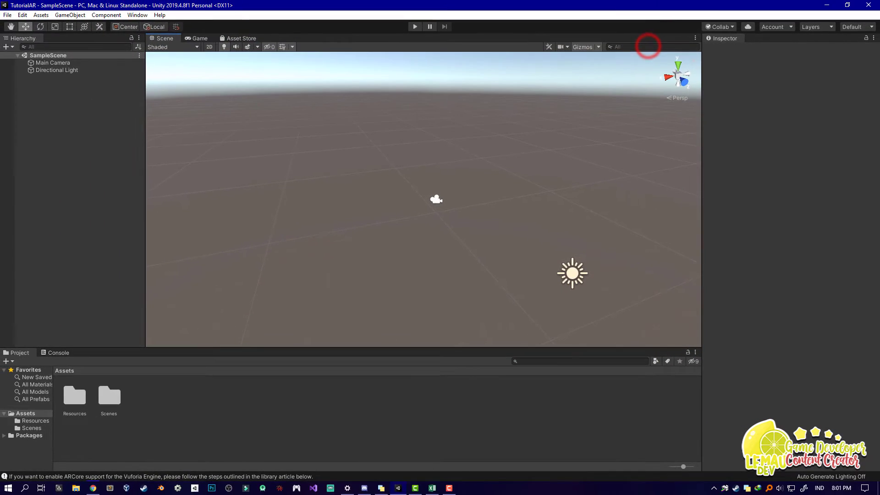
Check the XR Settings in Player Settings via Build Settings, then close both windows
{"action": "left_click", "coordinate": [10, 15]}
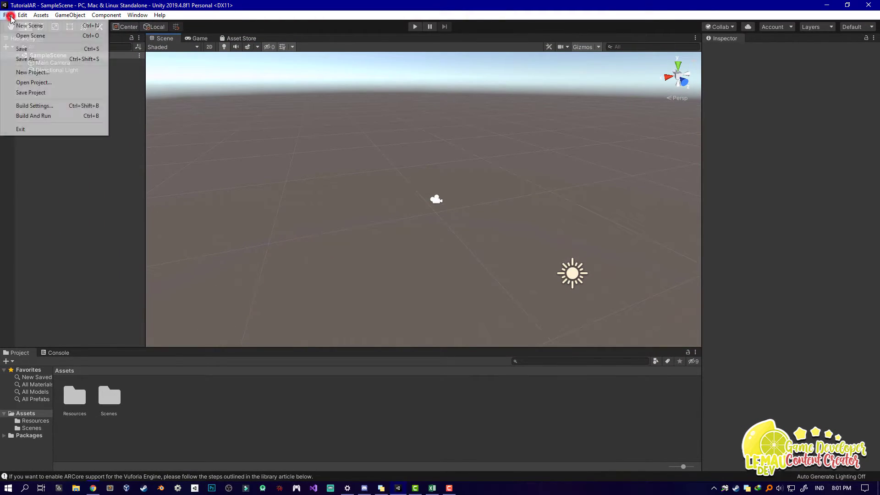
{"action": "left_click", "coordinate": [44, 105]}
{"action": "left_click", "coordinate": [428, 318]}
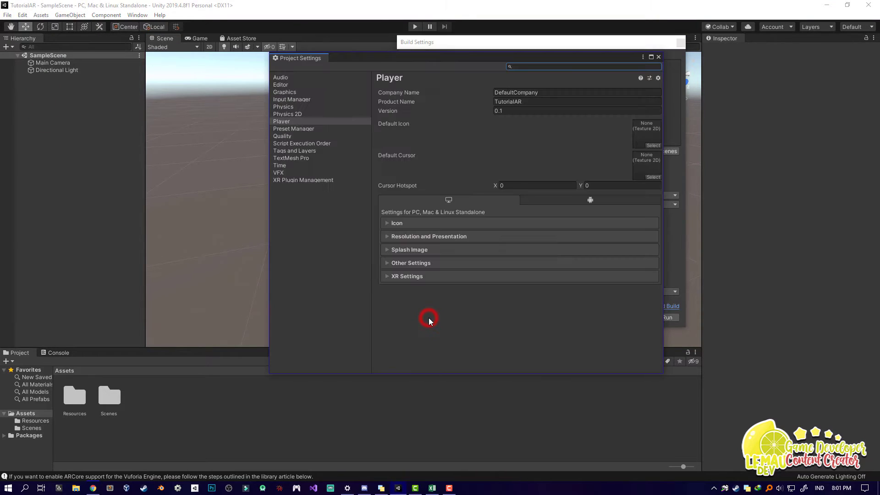
{"action": "left_click", "coordinate": [403, 277]}
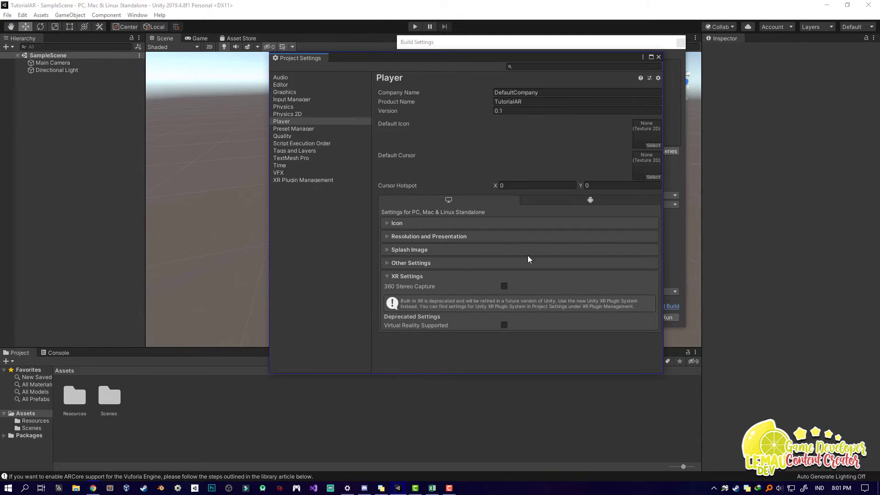
{"action": "left_click", "coordinate": [659, 57]}
{"action": "left_click", "coordinate": [680, 43]}
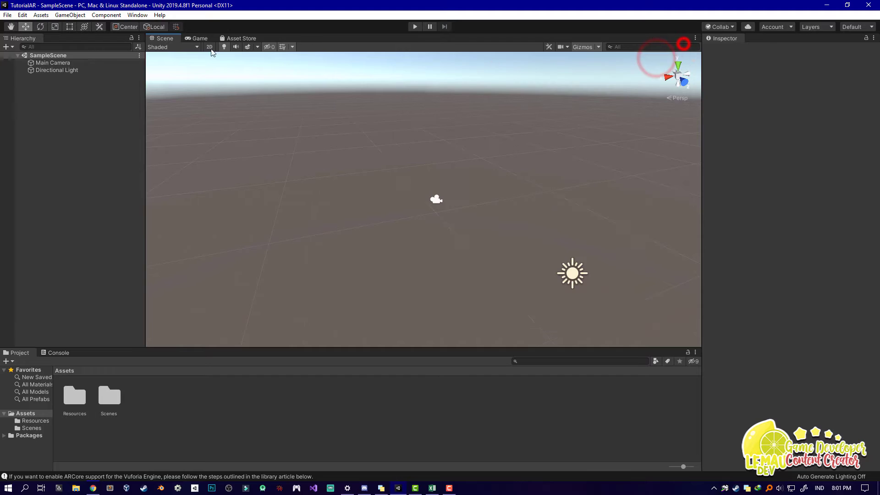
Open the Vuforia Configuration window and widen its settings panel
{"action": "left_click", "coordinate": [192, 21]}
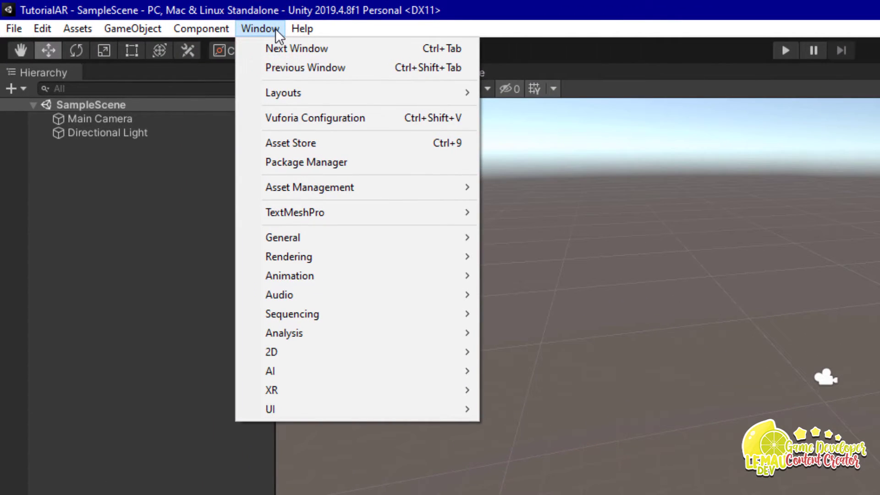
{"action": "left_click", "coordinate": [353, 119]}
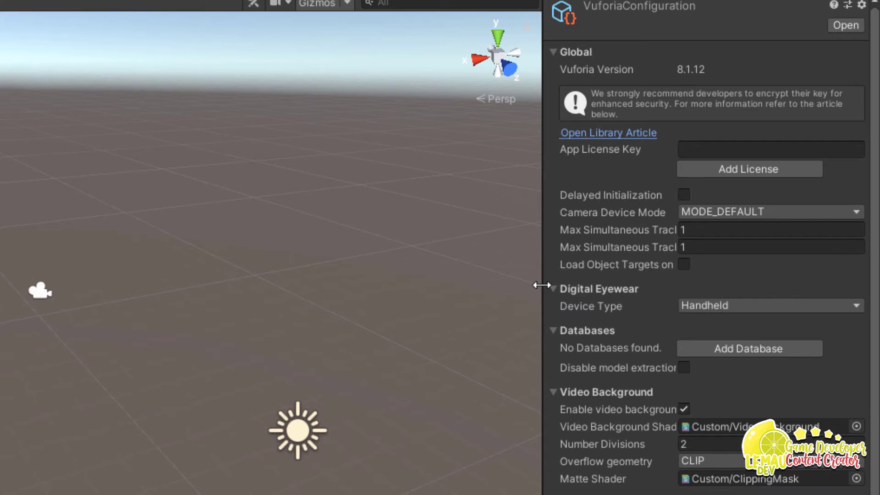
{"action": "left_click_drag", "start_coordinate": [542, 284], "coordinate": [338, 292]}
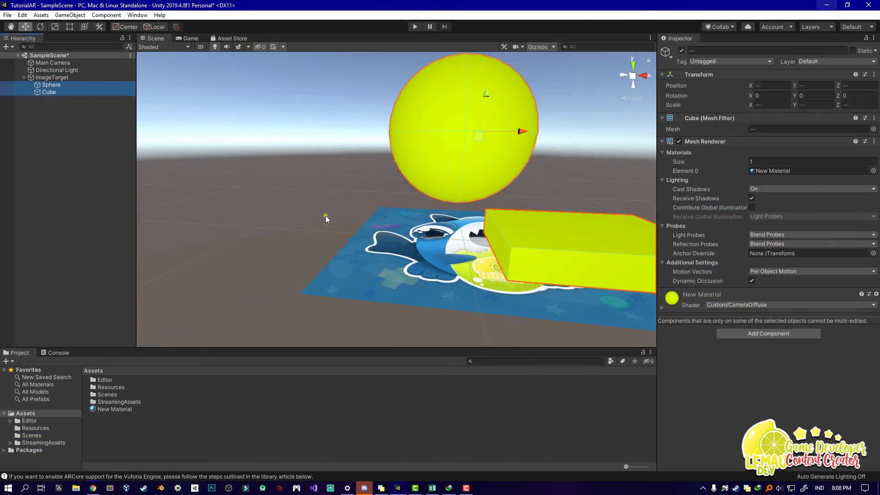
{"action": "left_click_drag", "start_coordinate": [326, 218], "coordinate": [434, 165], "text": "alt"}
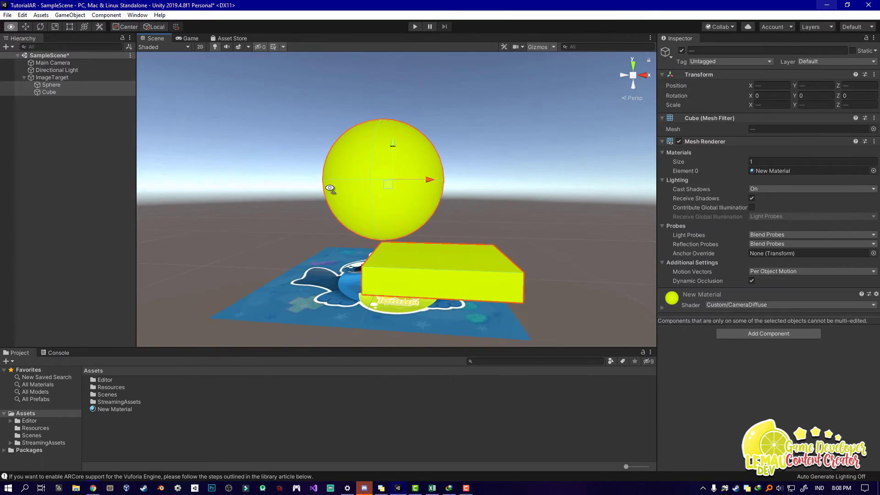
{"action": "left_click", "coordinate": [137, 15]}
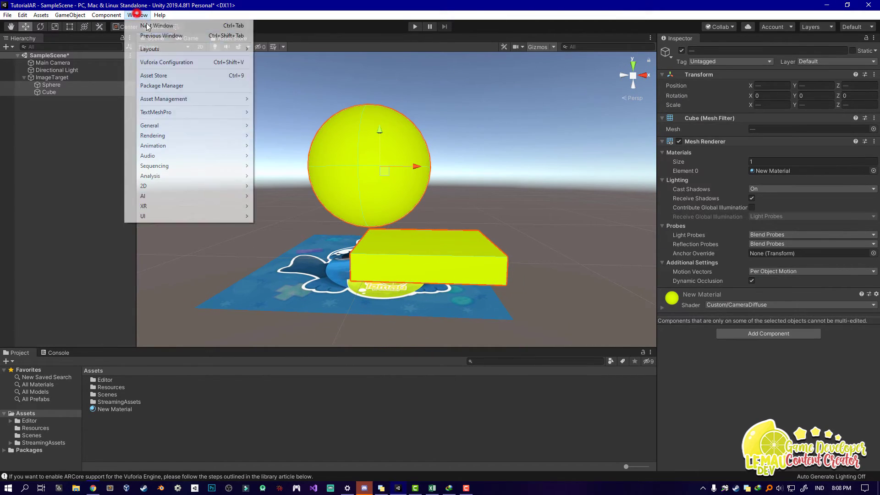
{"action": "left_click", "coordinate": [169, 62]}
{"action": "scroll", "coordinate": [732, 323], "scroll_direction": "down", "scroll_amount": 5}
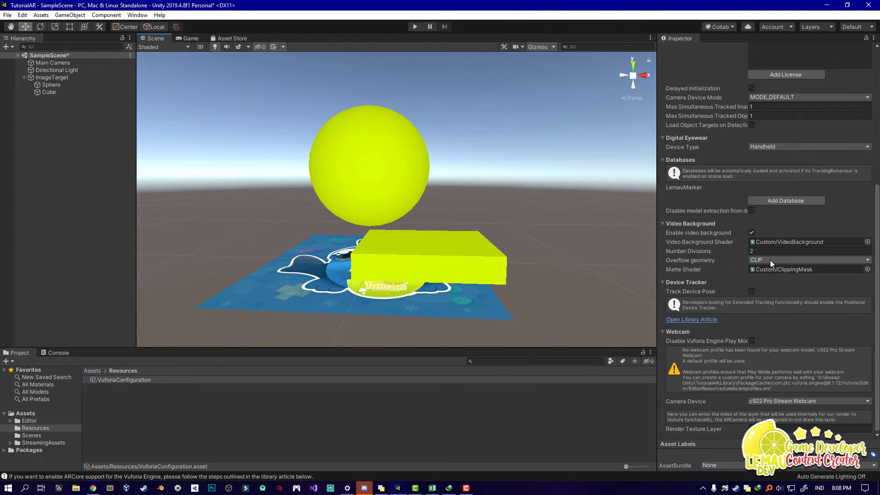
{"action": "left_click_drag", "start_coordinate": [390, 215], "coordinate": [408, 240], "text": "alt"}
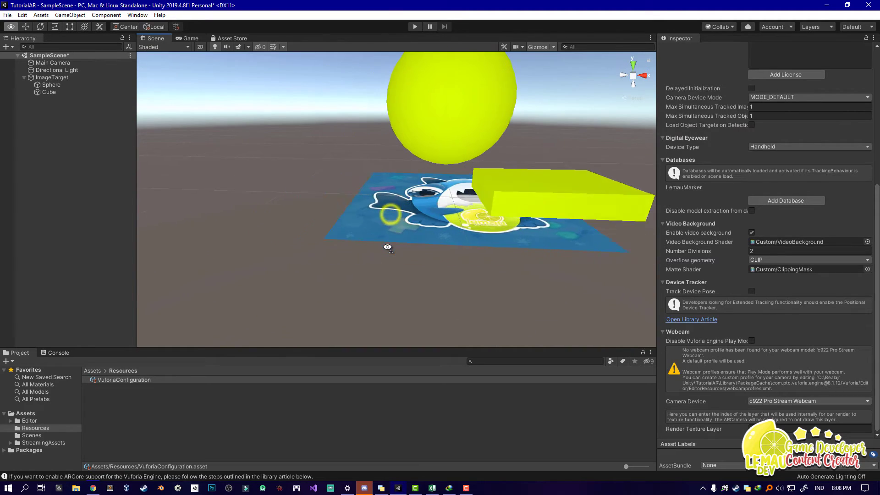
{"action": "left_click", "coordinate": [408, 240]}
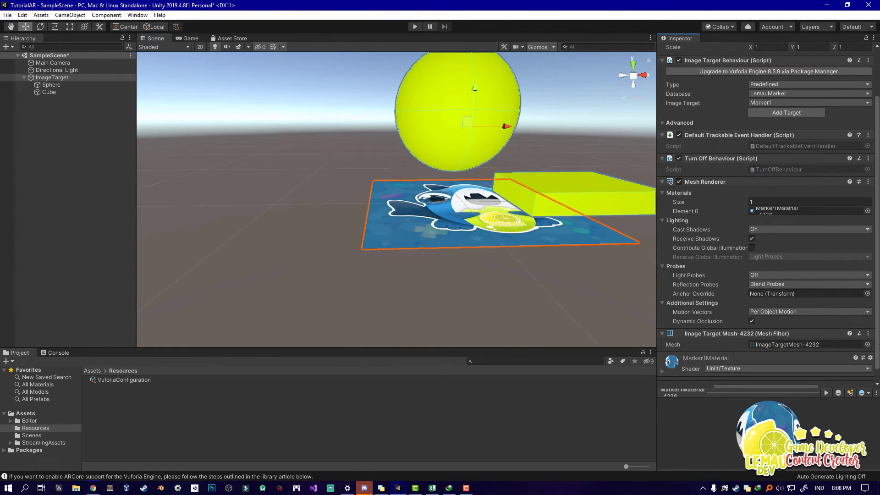
{"action": "double_click", "coordinate": [764, 346]}
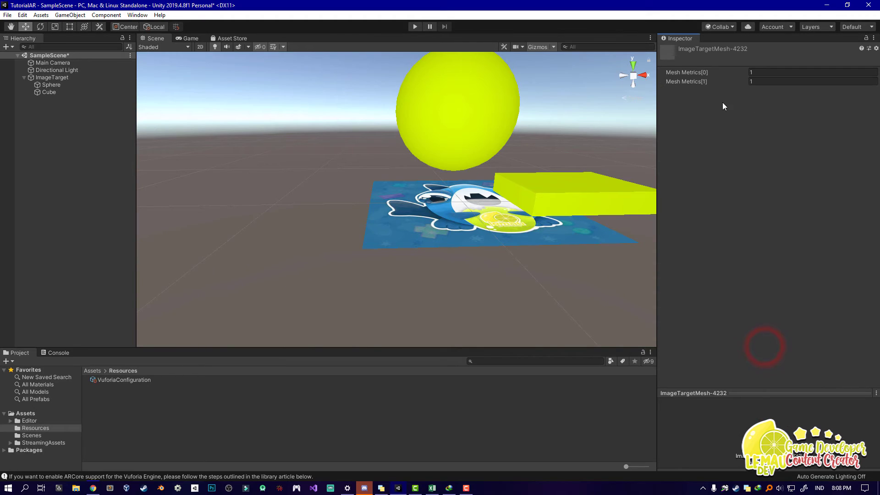
{"action": "left_click", "coordinate": [44, 79]}
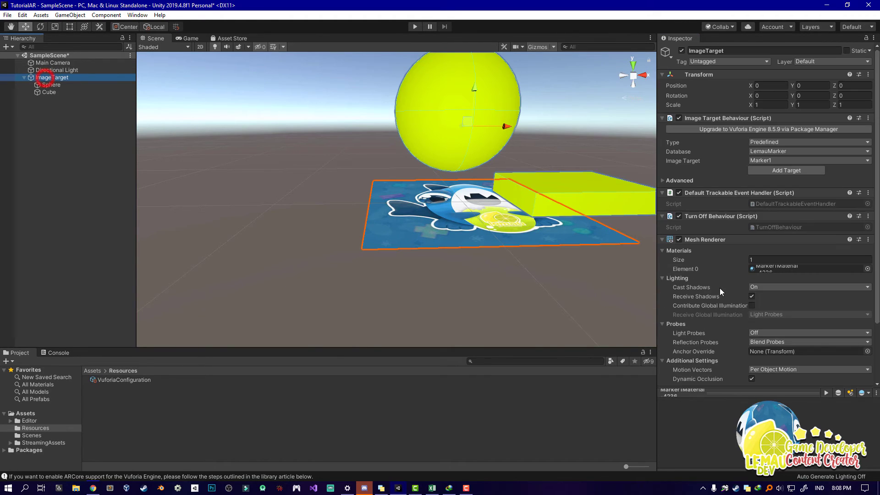
{"action": "scroll", "coordinate": [742, 282], "scroll_direction": "down", "scroll_amount": 2}
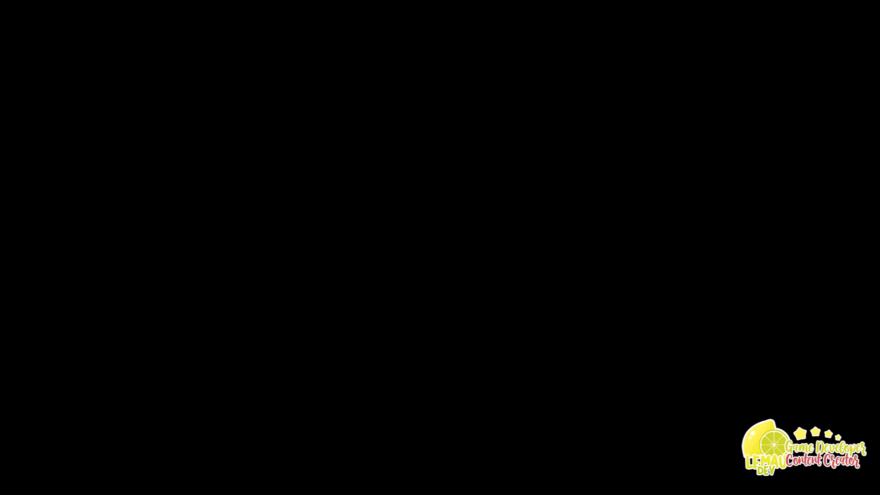
Enter Play mode with Ctrl+P to test the AR scene with the webcam
{"action": "key", "text": "ctrl+p"}
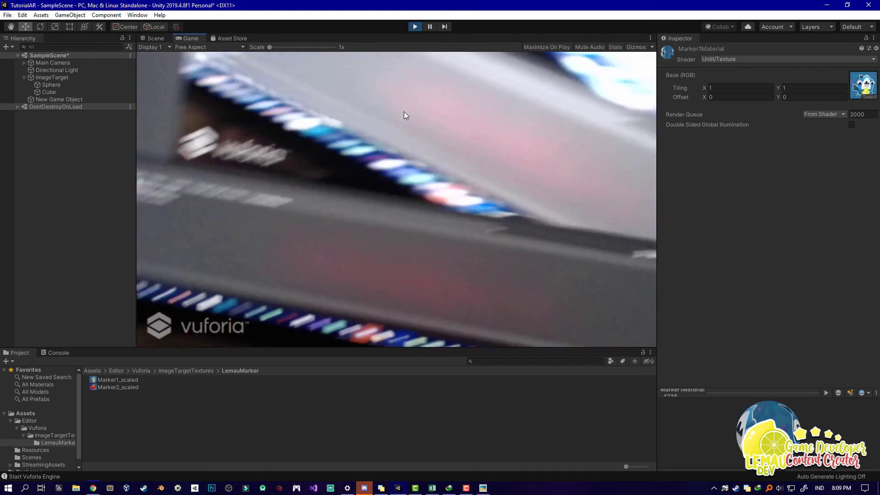